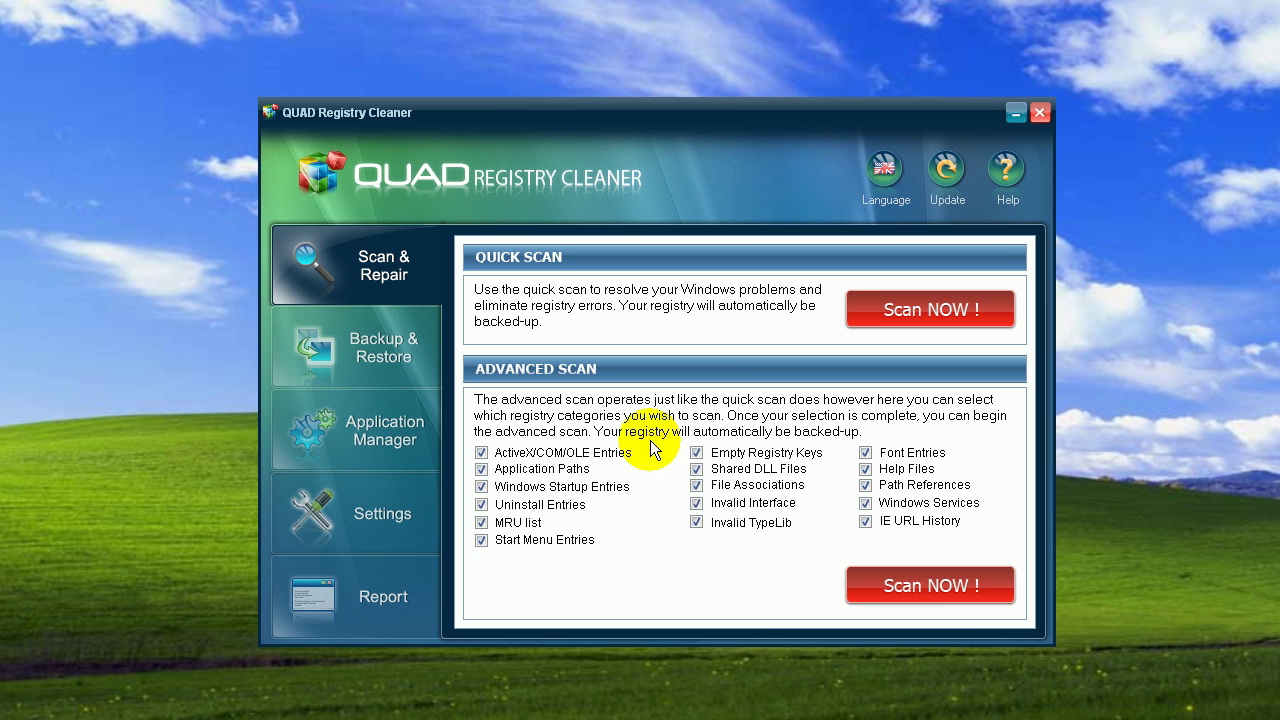
# - With Shared DLL Files and File Associations still included, run a quick scan finding 153 problems
pyautogui.moveTo(832, 110); pyautogui.dragTo(836, 110)
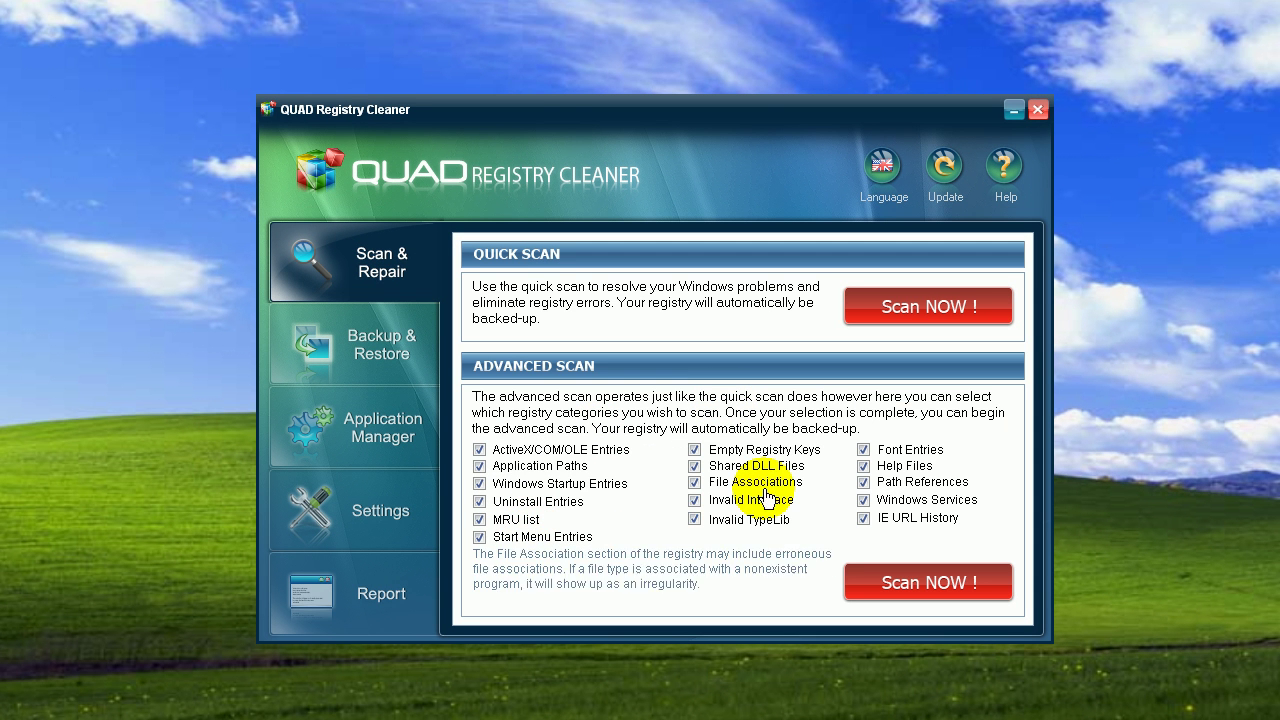
pyautogui.click(695, 467)
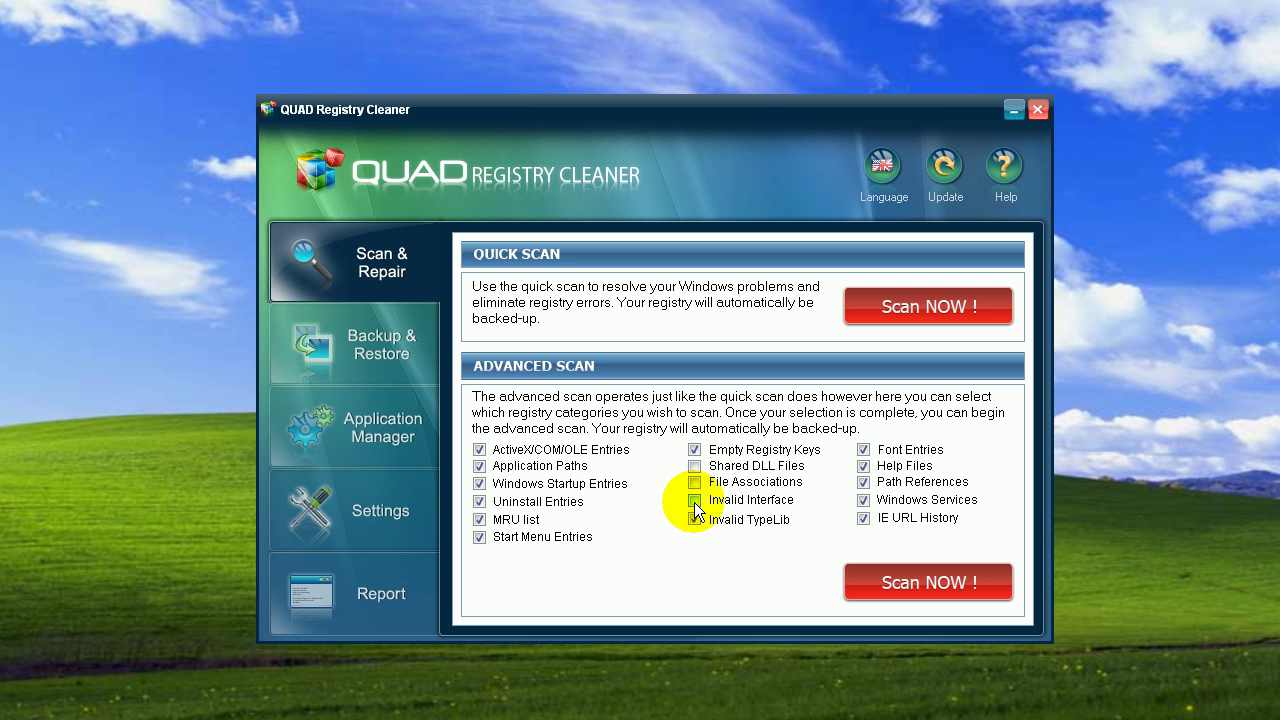
pyautogui.click(694, 500)
pyautogui.click(694, 482)
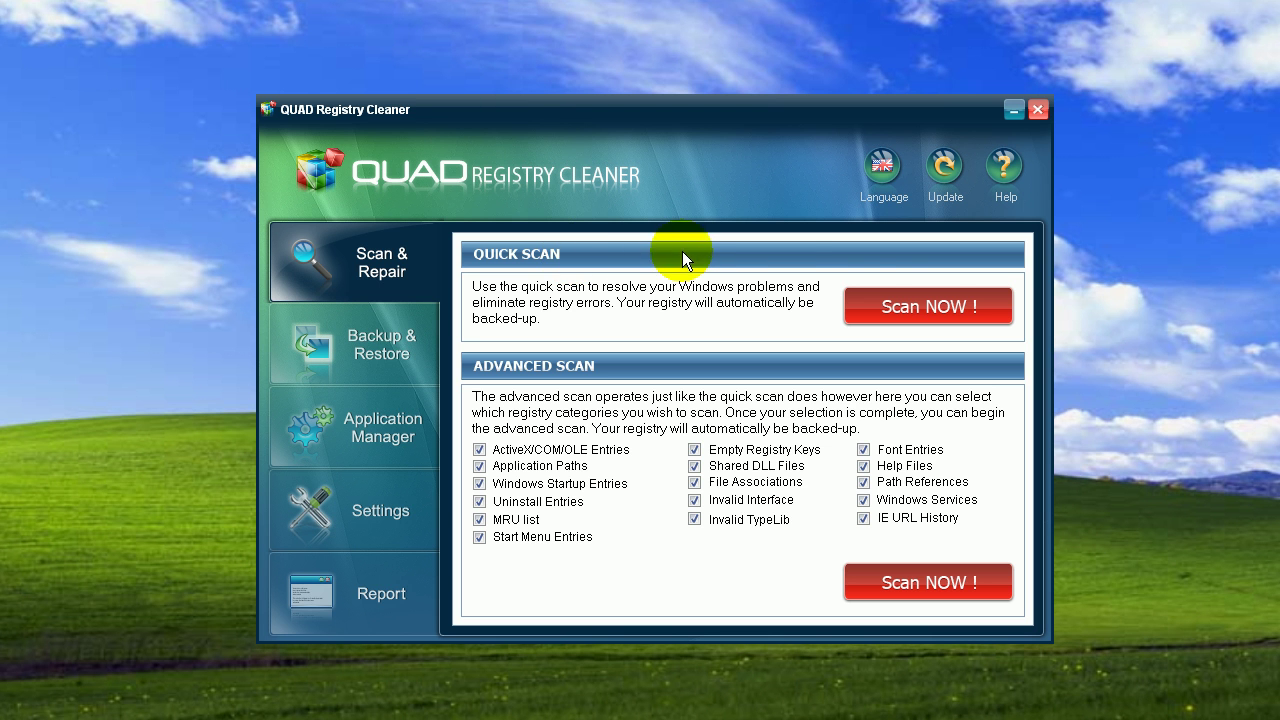
pyautogui.click(965, 306)
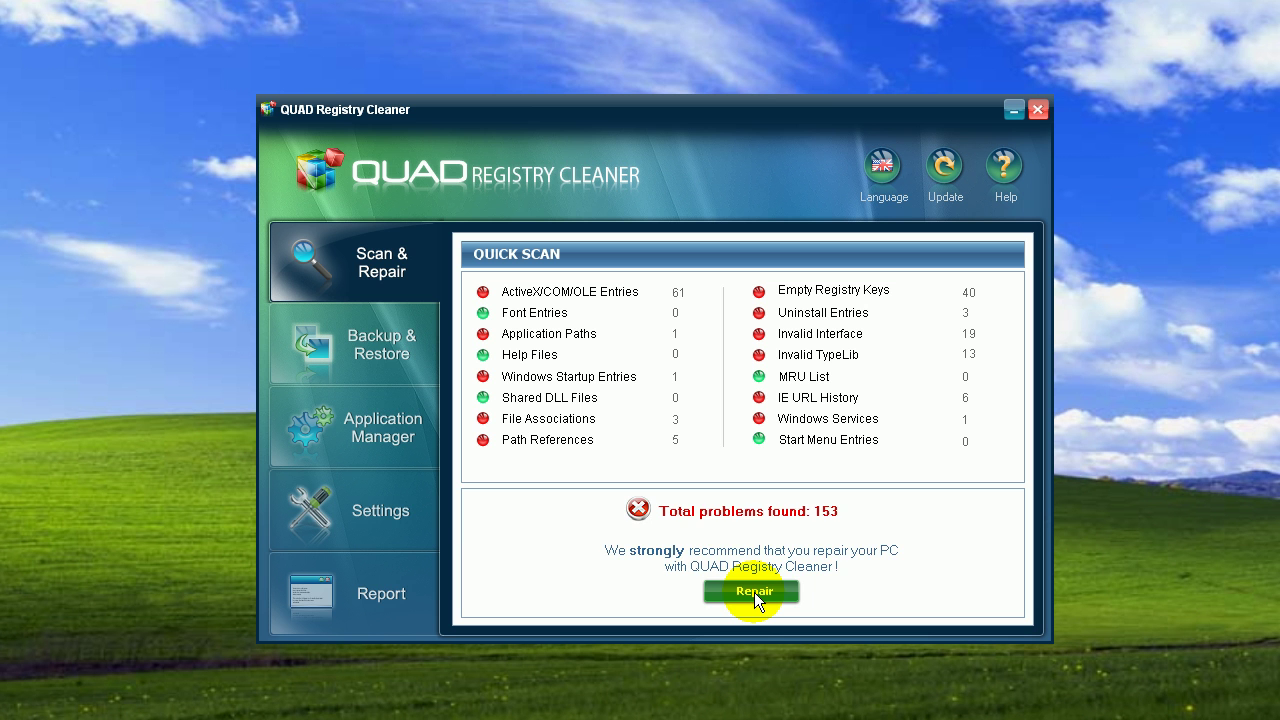
# - Repair all 153 registry problems and view the report showing 153 repaired, none ignored
pyautogui.click(754, 592)
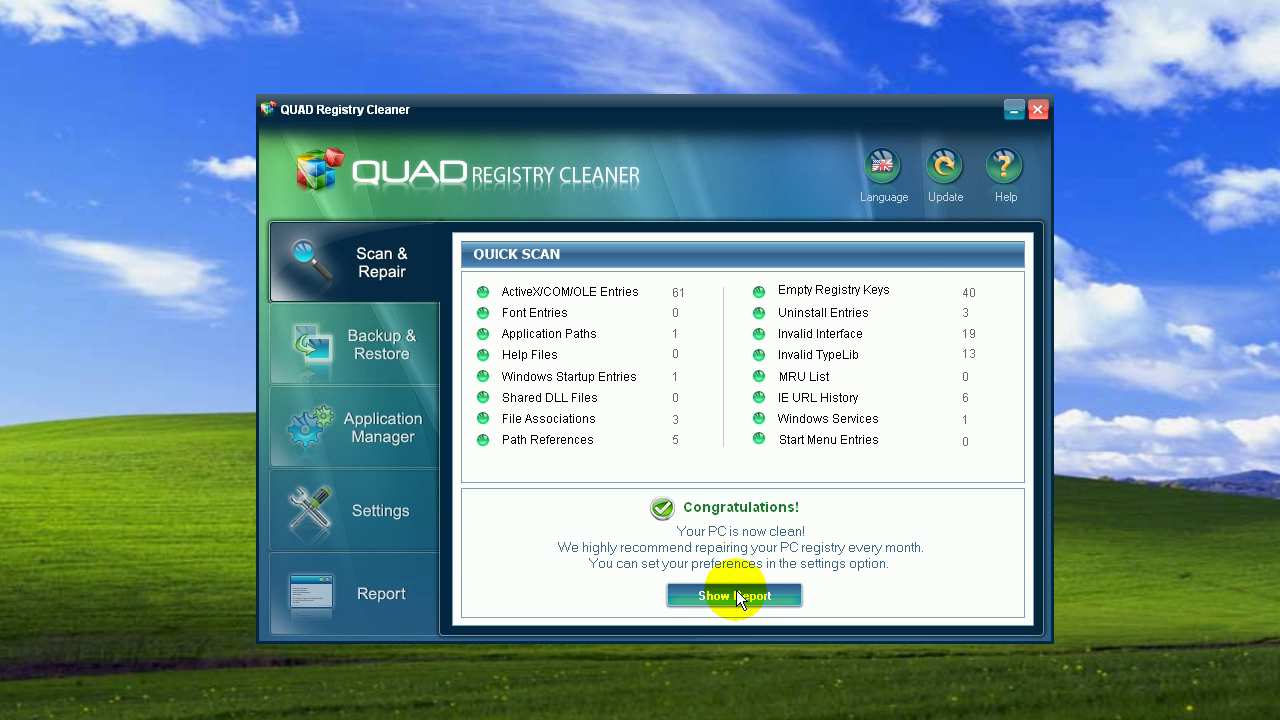
pyautogui.click(736, 595)
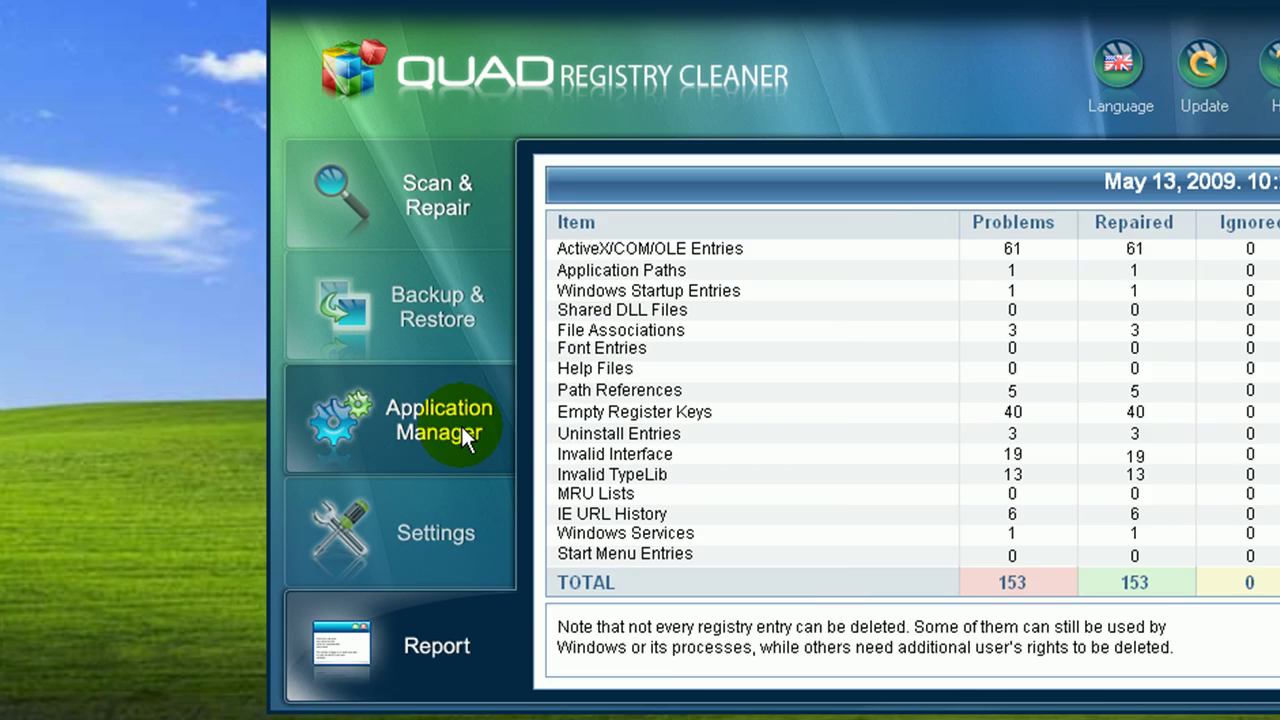
# - In Application Manager, keep Disk performance optimization checked and view the nine startup programs
pyautogui.click(399, 440)
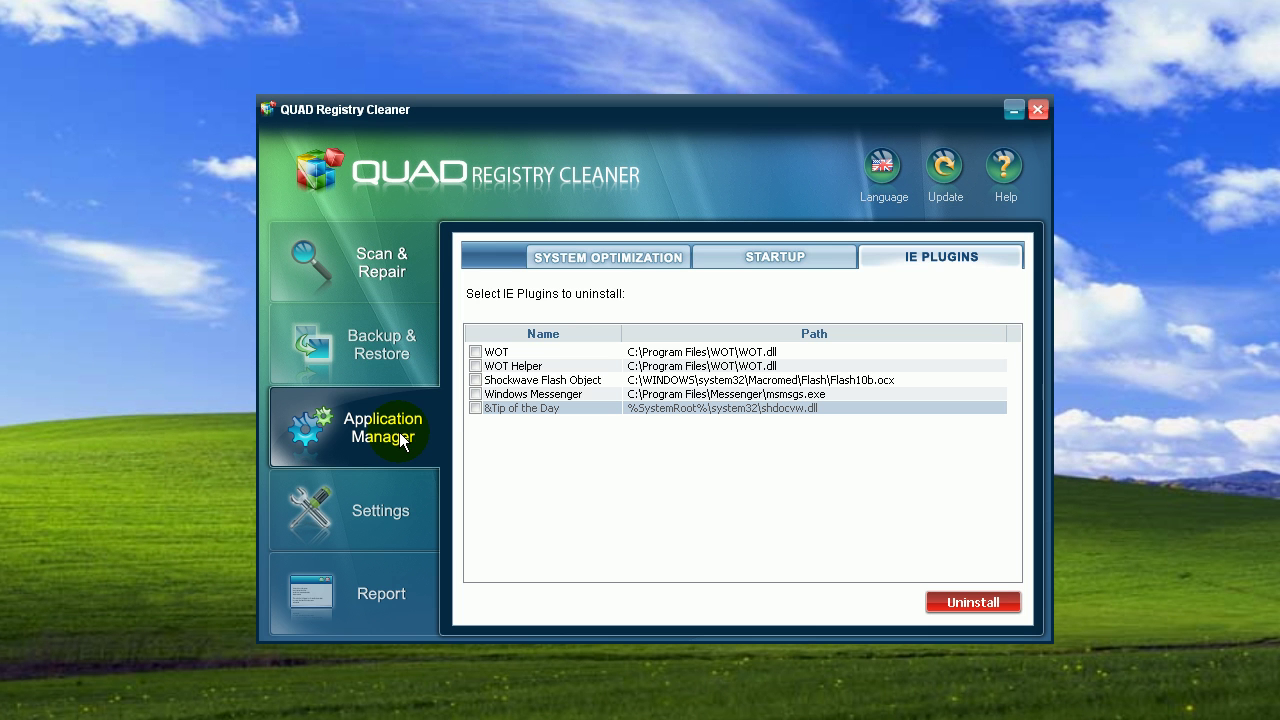
pyautogui.click(571, 263)
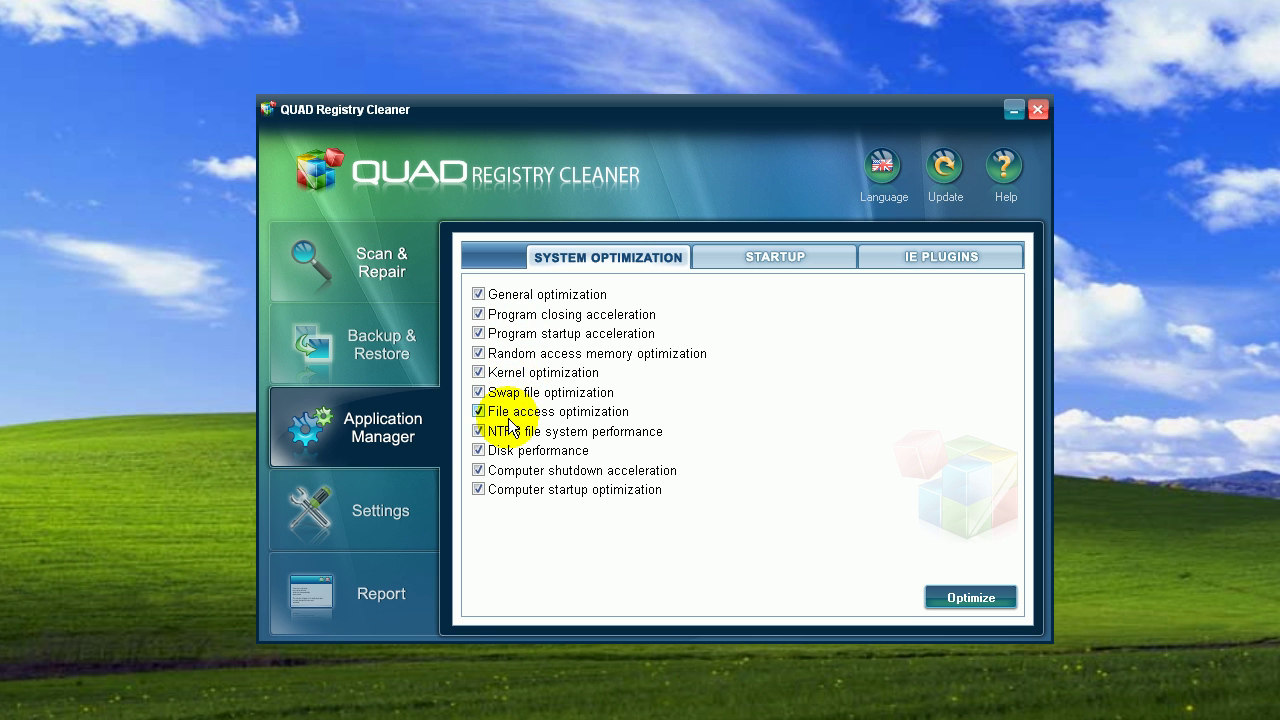
pyautogui.click(480, 451)
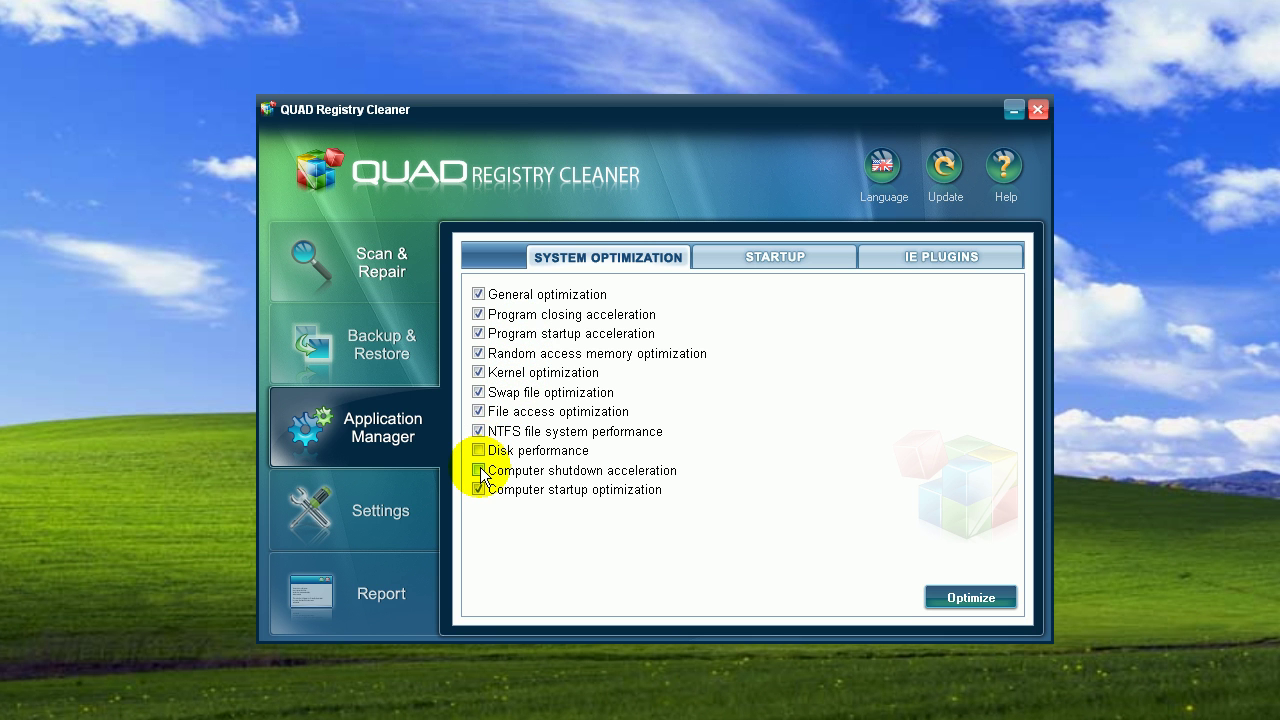
pyautogui.click(479, 451)
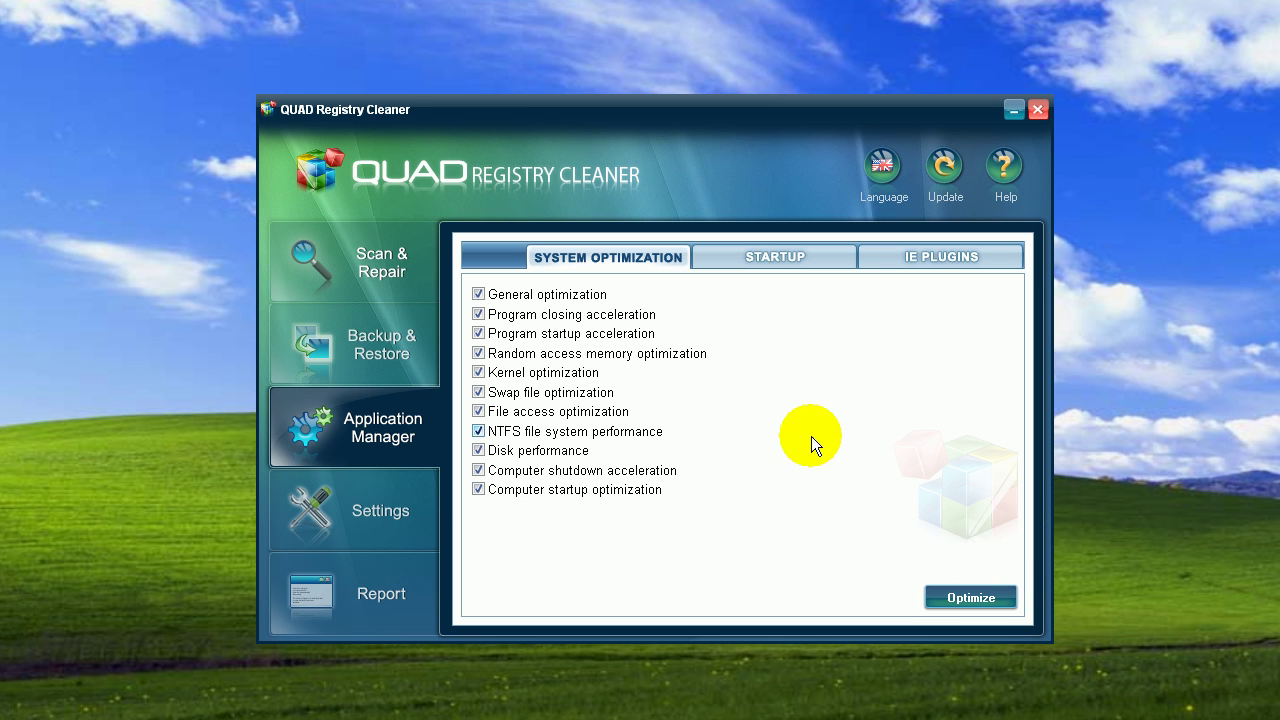
pyautogui.click(812, 262)
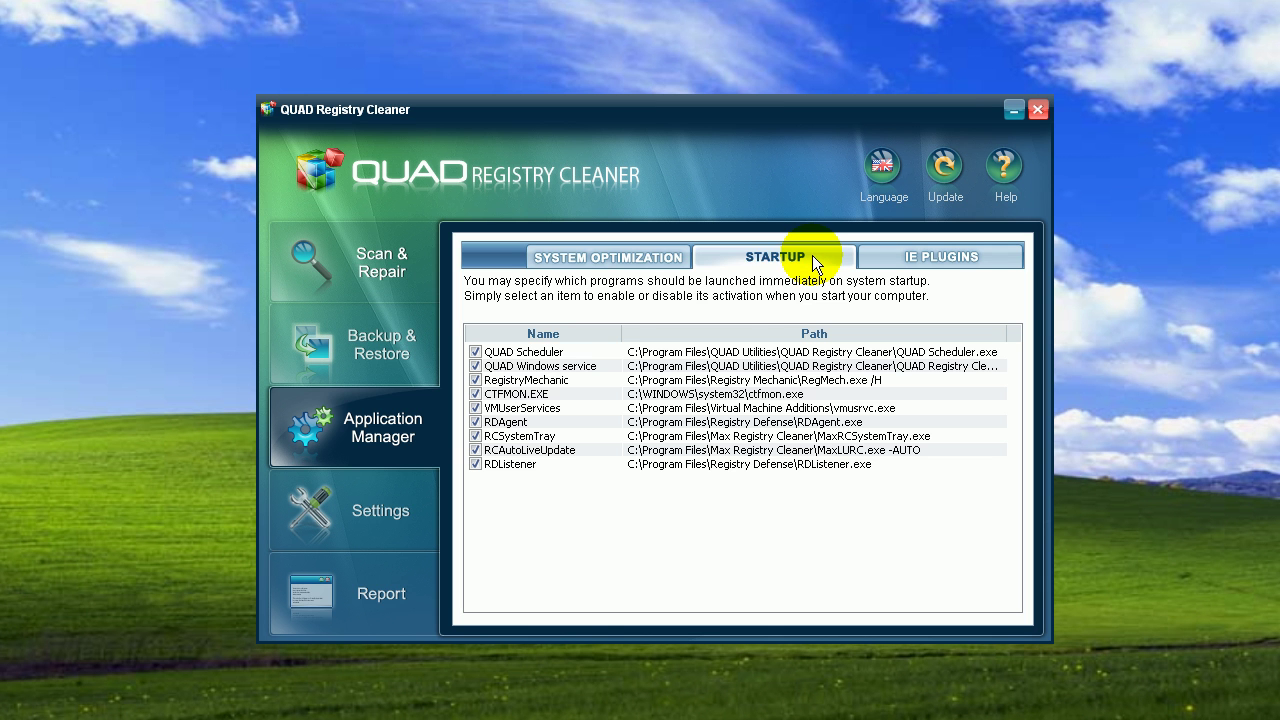
pyautogui.click(477, 423)
pyautogui.click(478, 437)
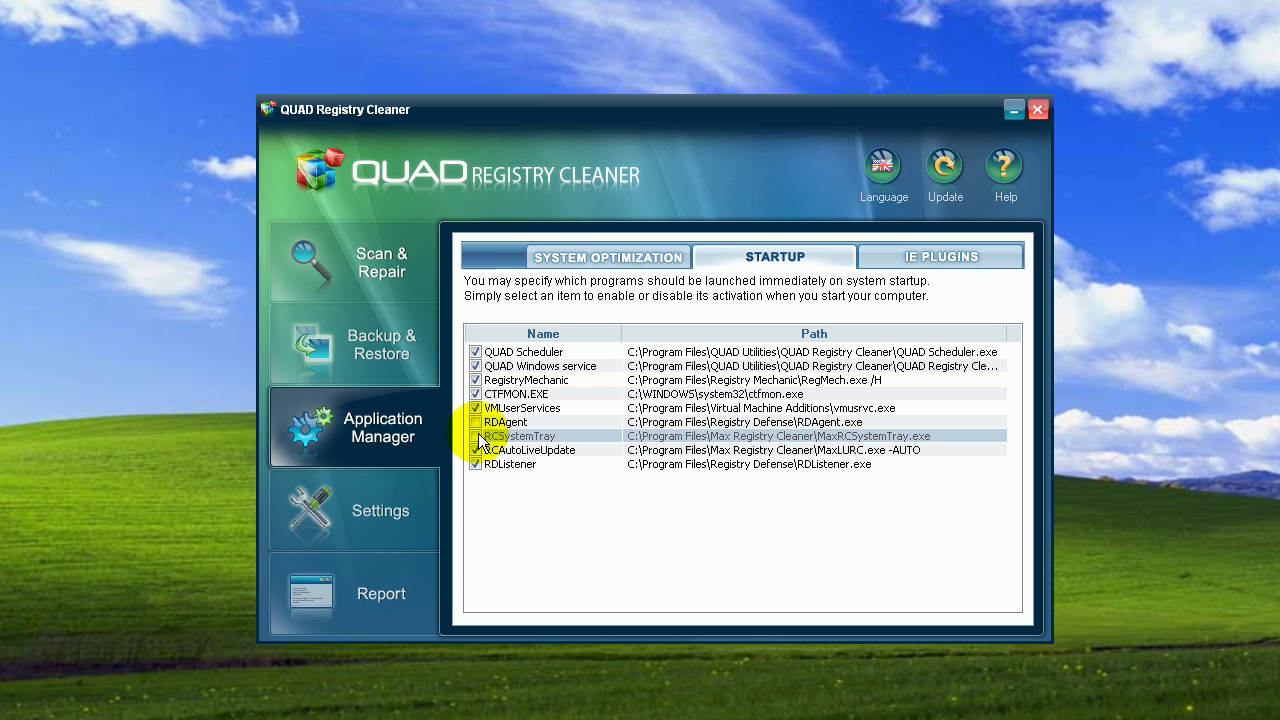
pyautogui.click(477, 423)
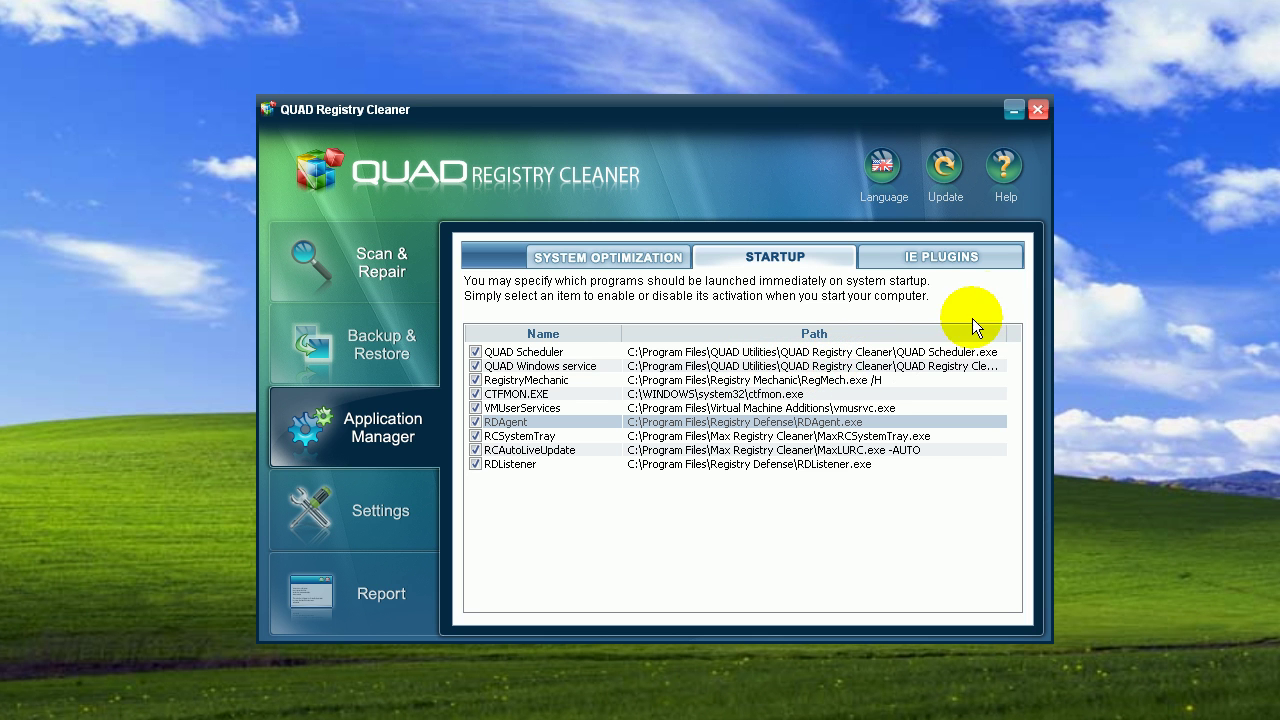
# - View the five IE plugins, leaving &Tip of the Day unmarked for uninstalling
pyautogui.click(991, 259)
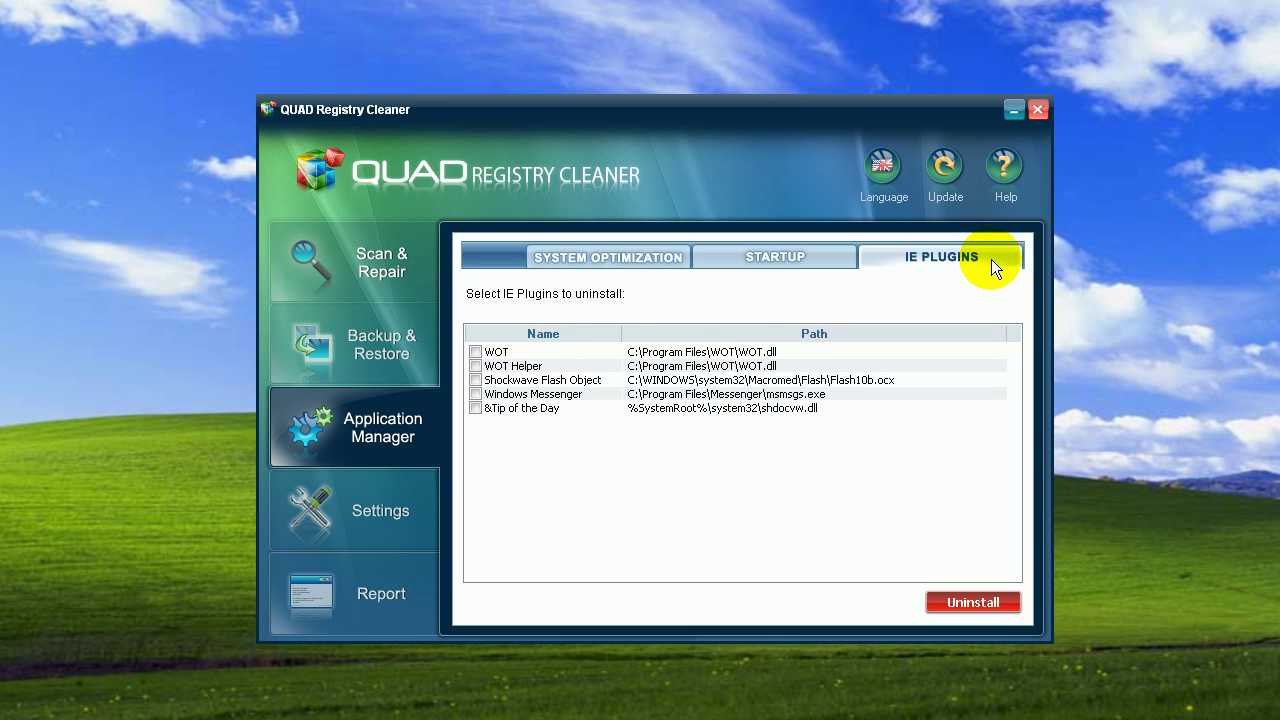
pyautogui.click(475, 409)
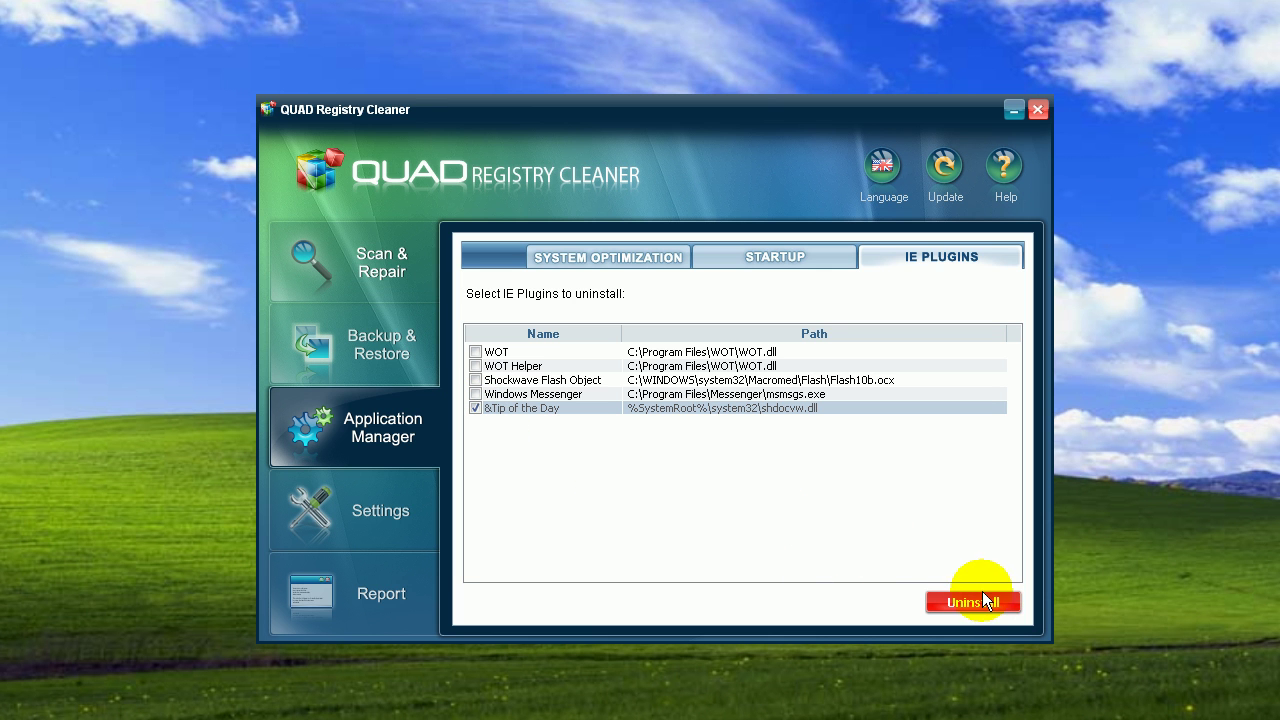
pyautogui.click(475, 405)
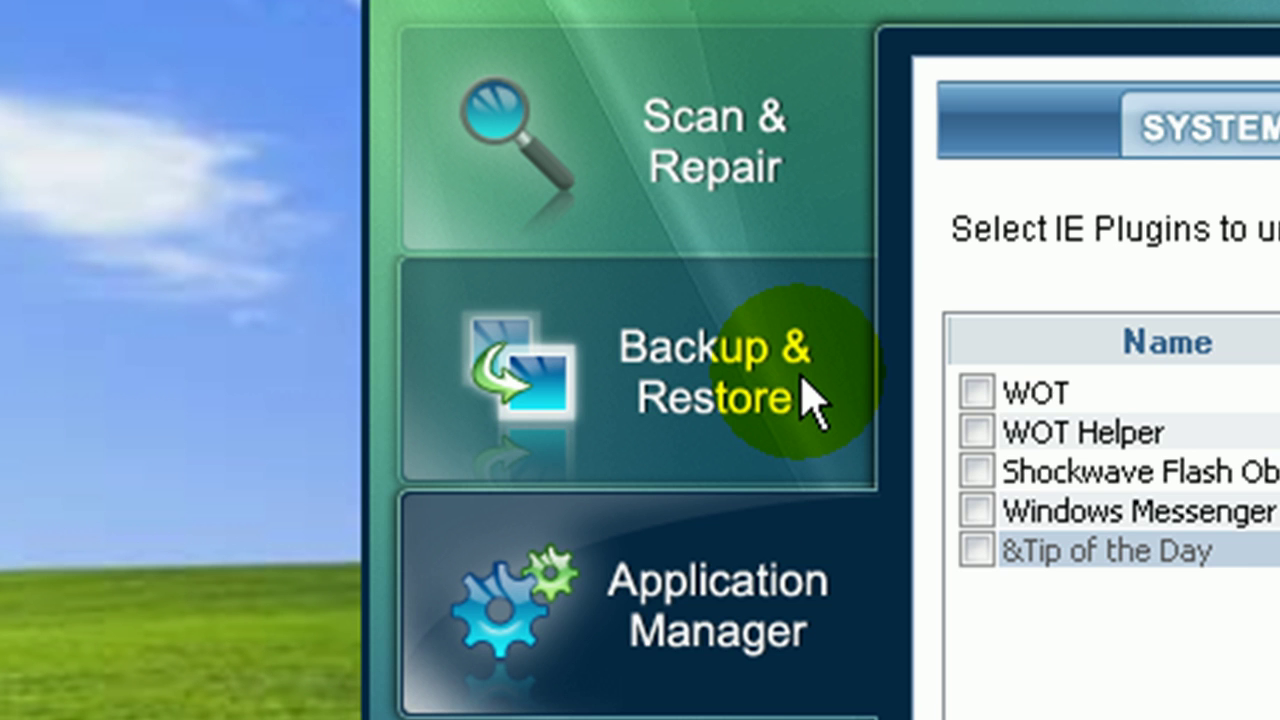
# - Check the backup settings and six saved restore points, then go back to Scan & Repair
pyautogui.click(803, 378)
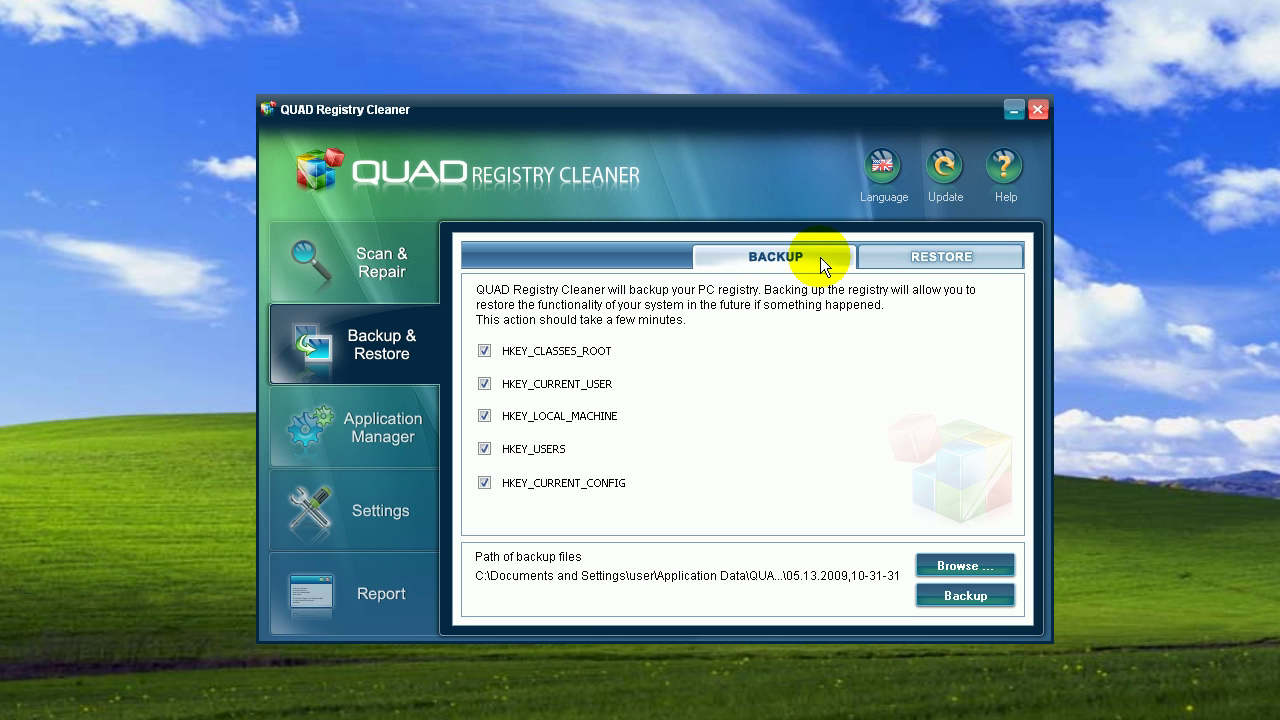
pyautogui.click(993, 262)
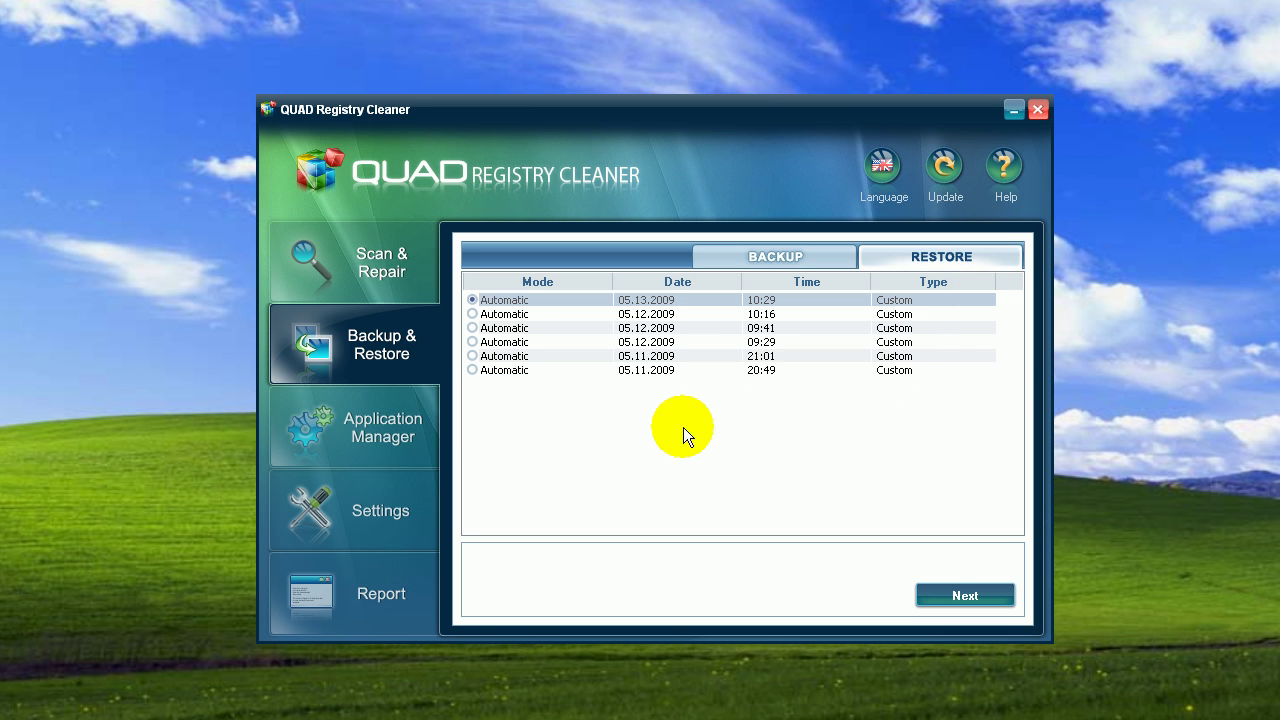
pyautogui.click(421, 284)
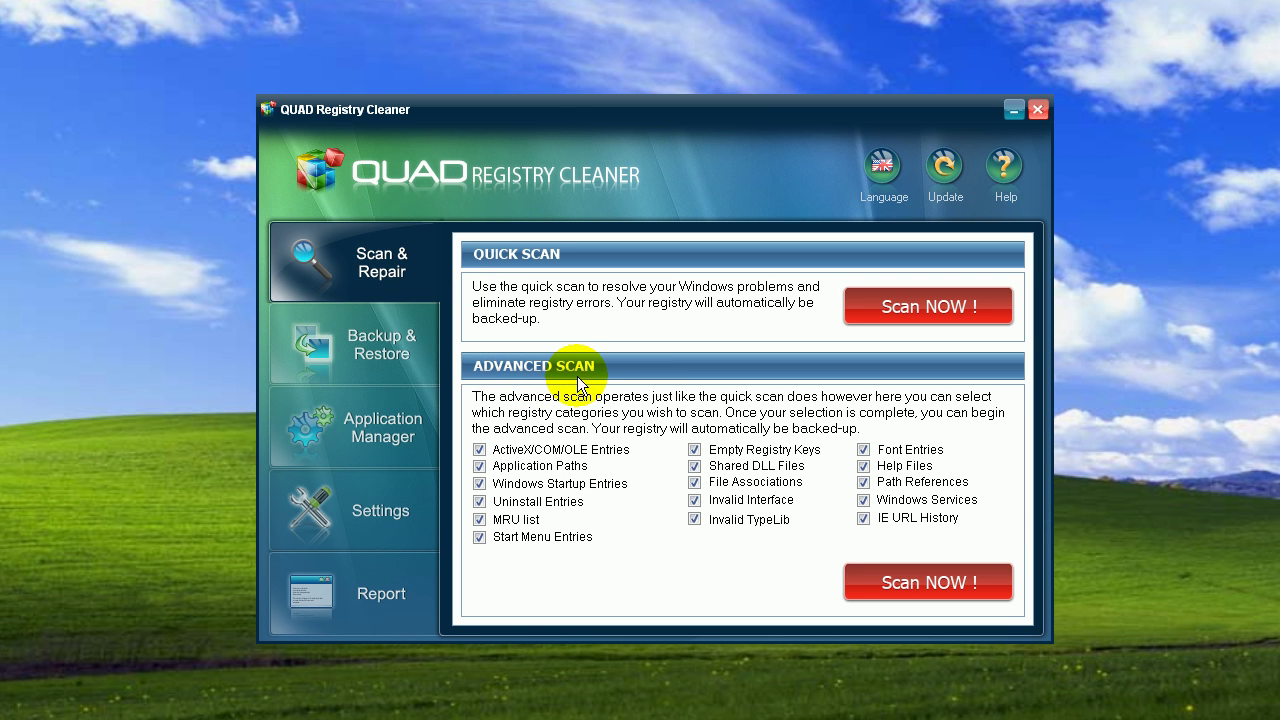
pyautogui.moveTo(542, 537)
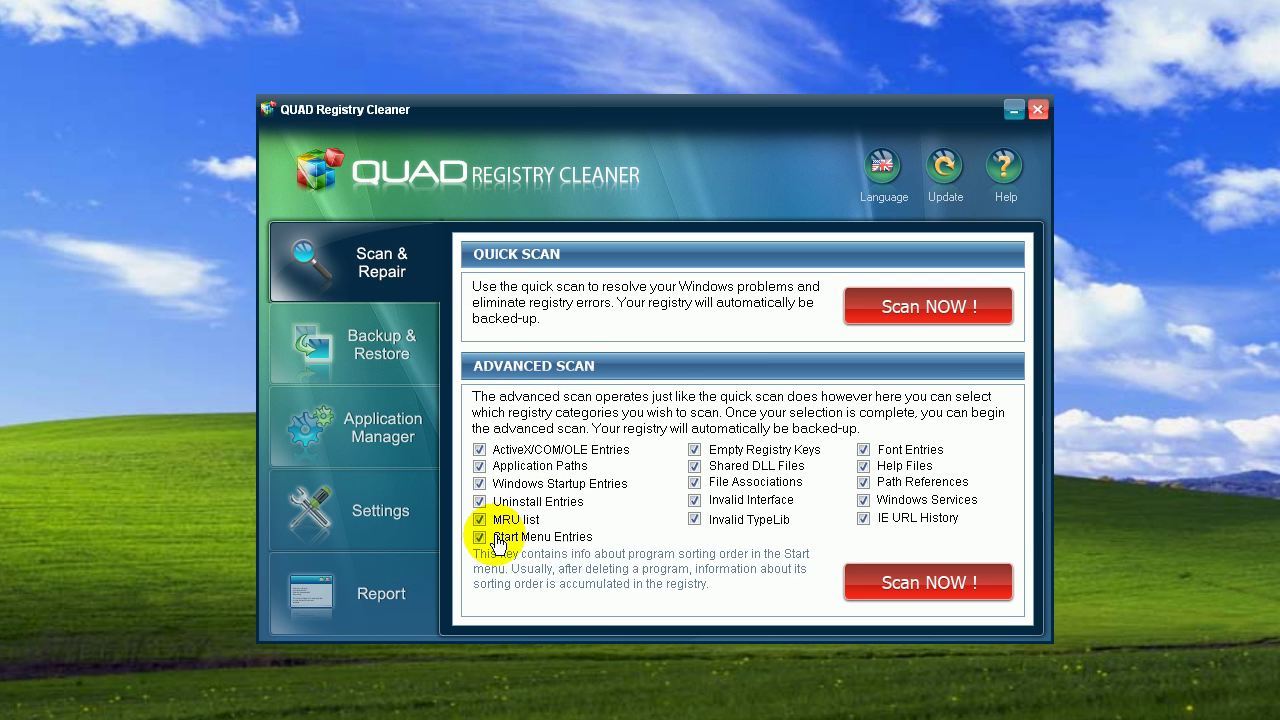
pyautogui.click(479, 537)
pyautogui.click(479, 501)
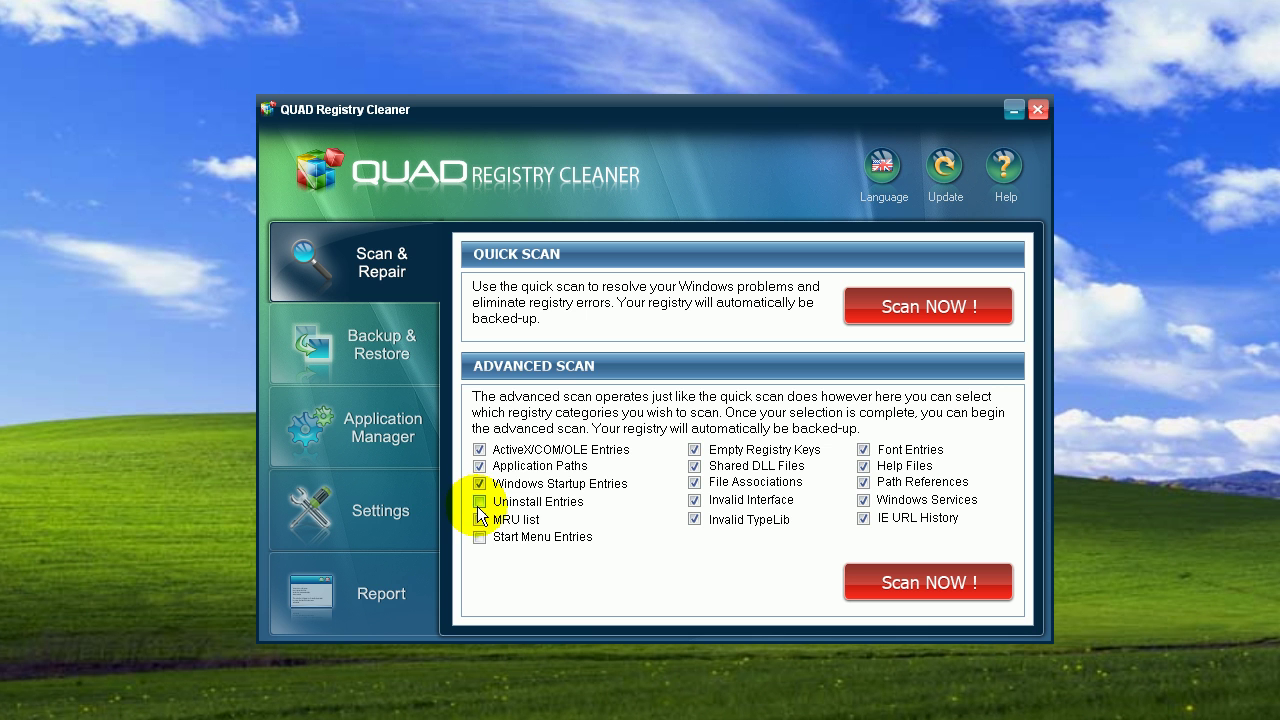
pyautogui.click(479, 519)
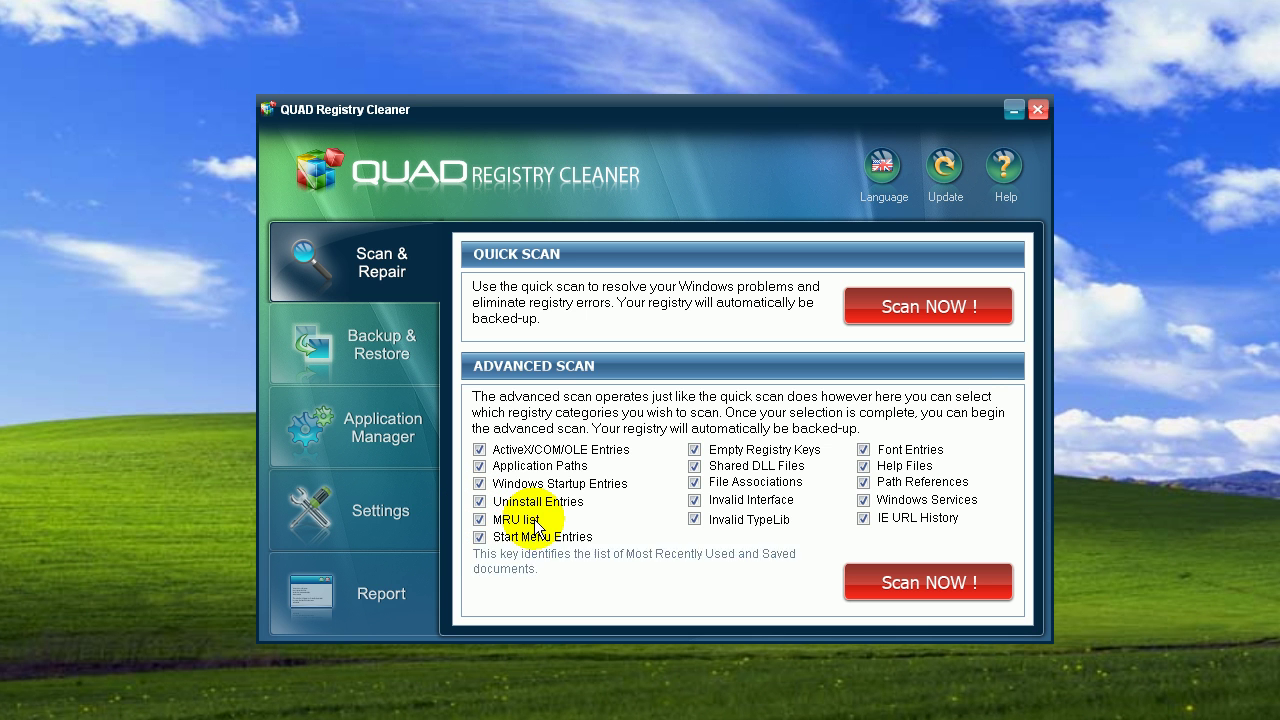